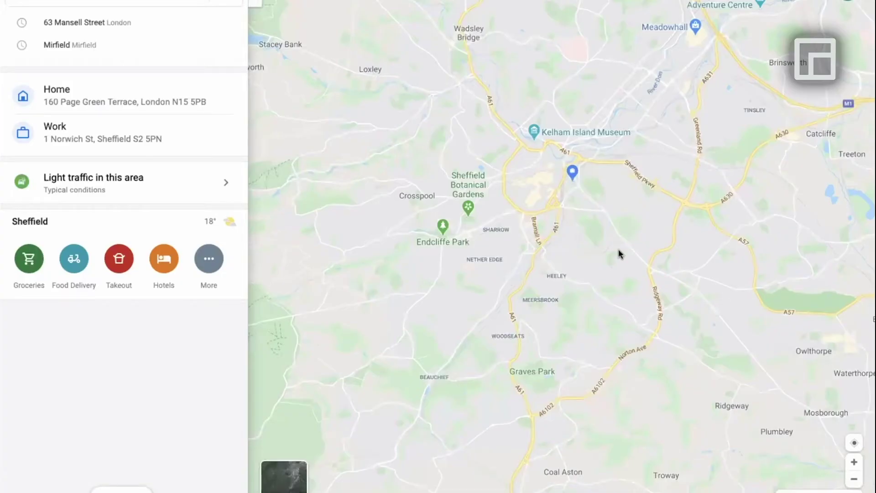
scroll(619, 254, down, 2)
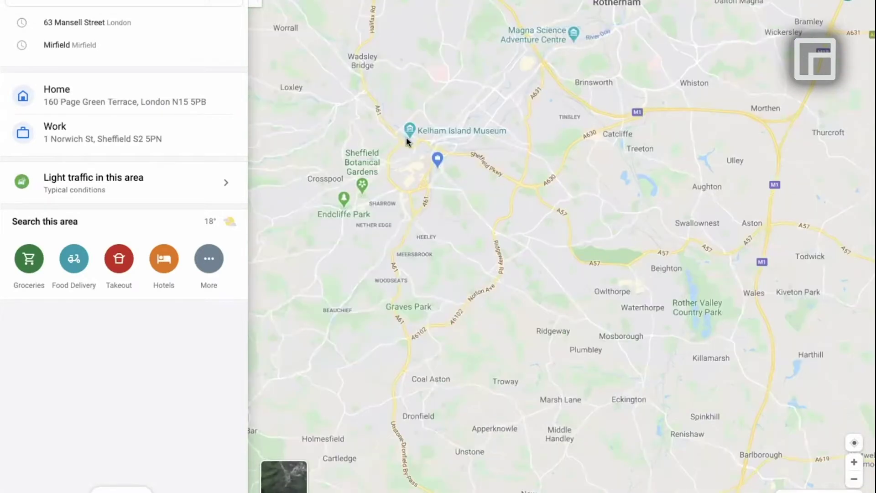
scroll(406, 139, up, 5)
scroll(530, 292, up, 1)
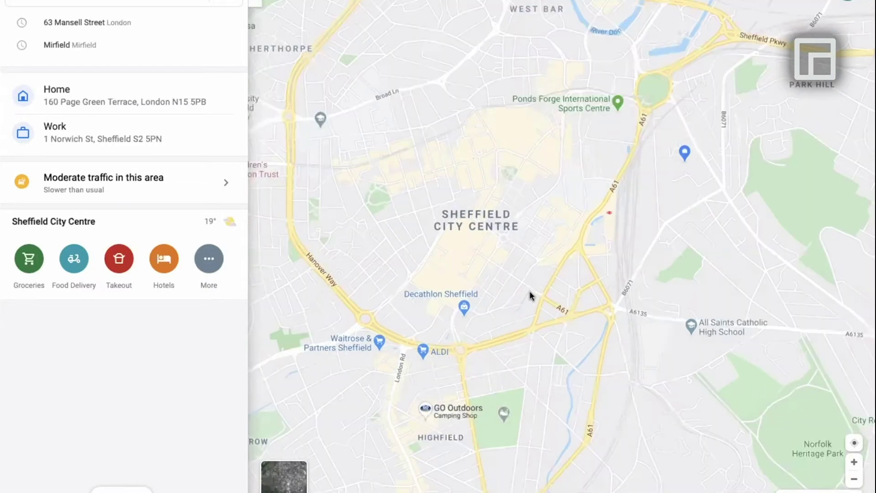
scroll(530, 296, up, 2)
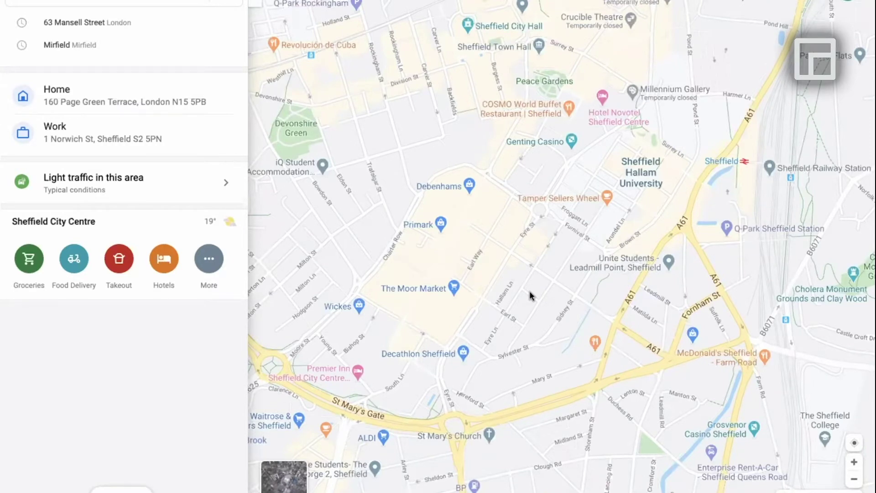
scroll(607, 214, down, 3)
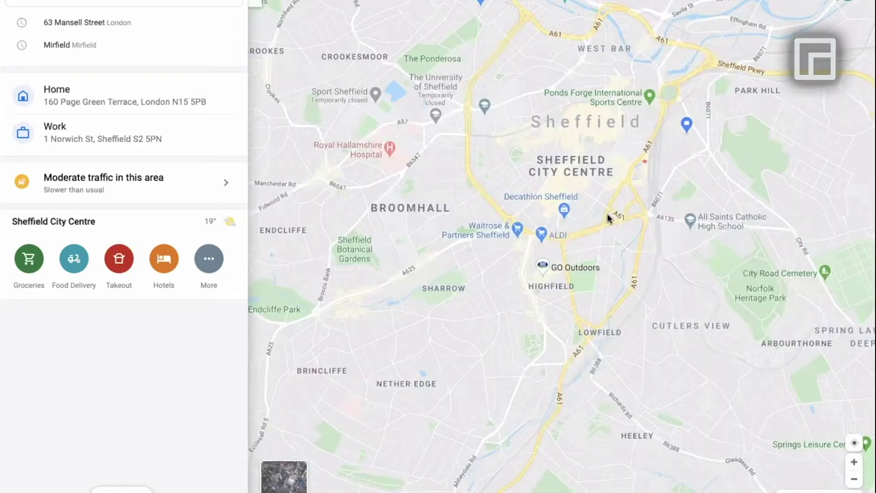
scroll(607, 214, up, 3)
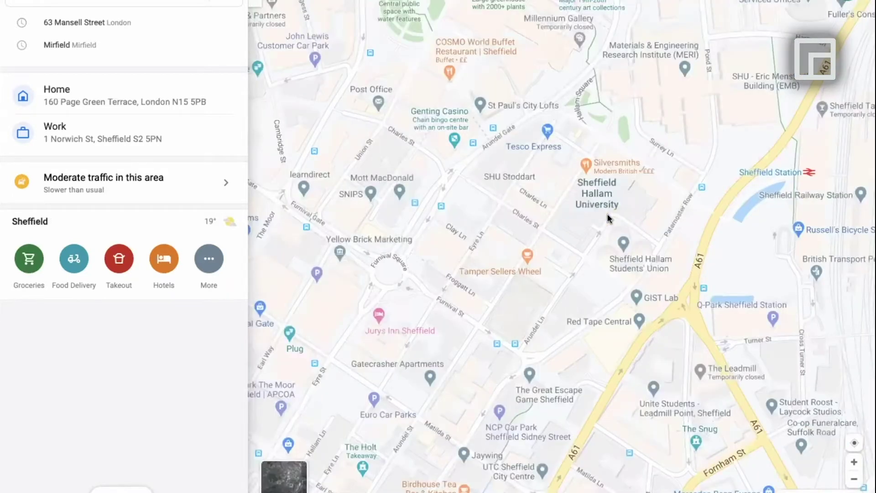
scroll(608, 214, left, 2)
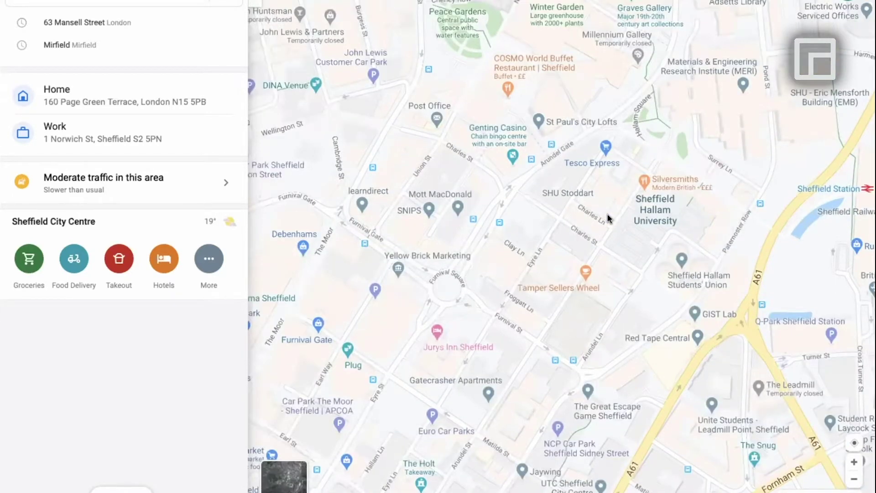
scroll(607, 217, down, 2)
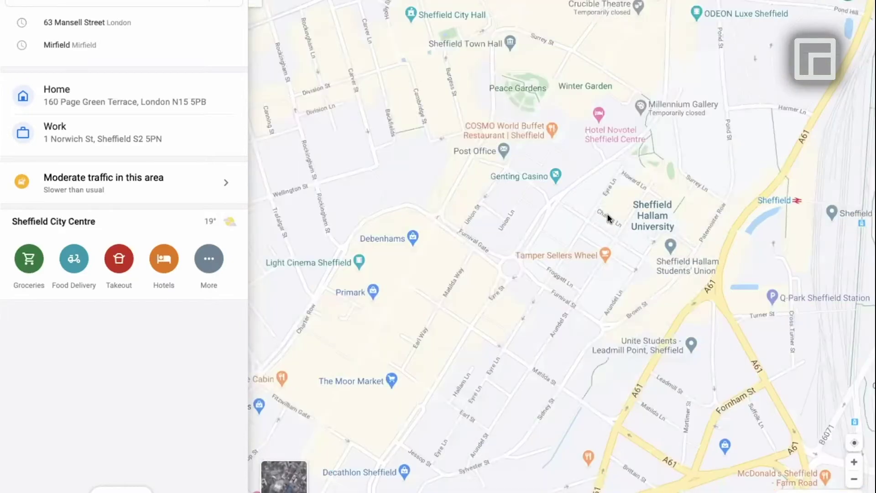
- Pan the map around Sheffield Hallam University toward Site Gallery
drag(605, 211, 593, 282)
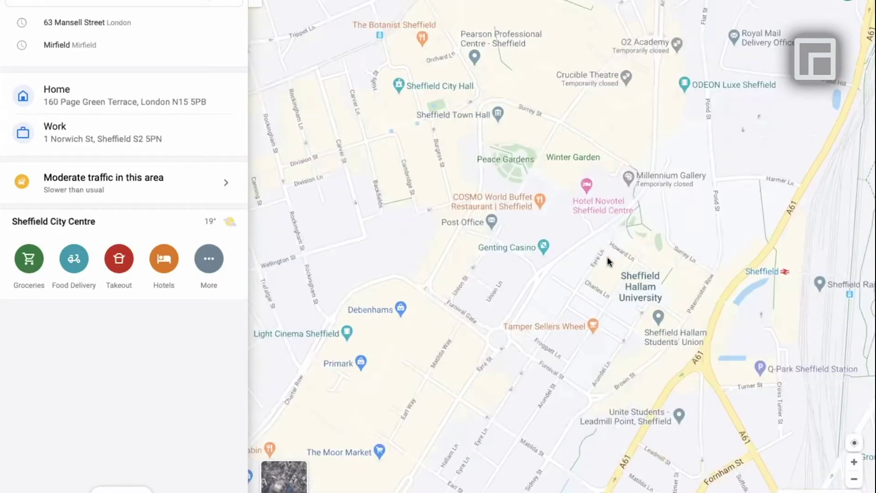
scroll(616, 245, up, 3)
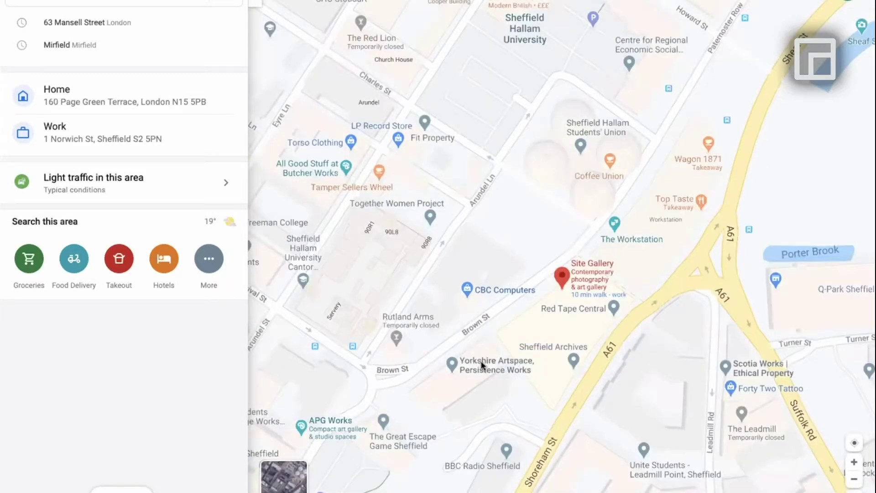
- Open Site Gallery's details, drop into Street View there, and move forward along the street
click(562, 275)
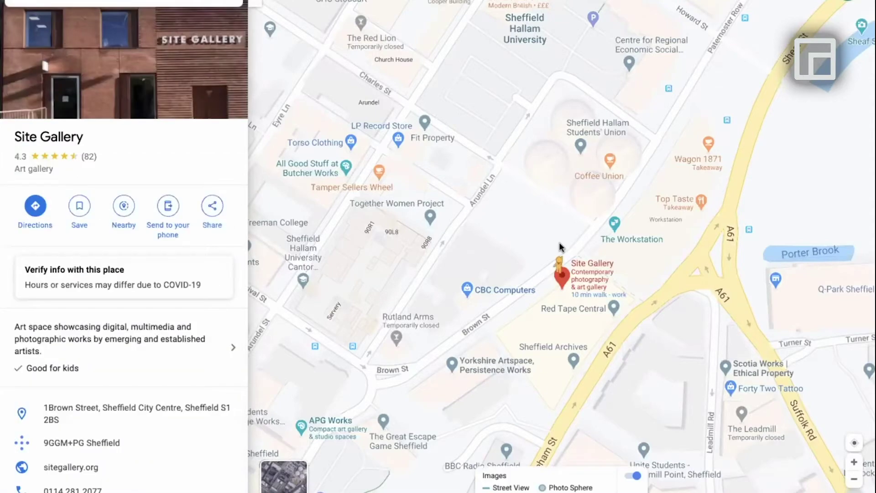
drag(560, 247, 560, 248)
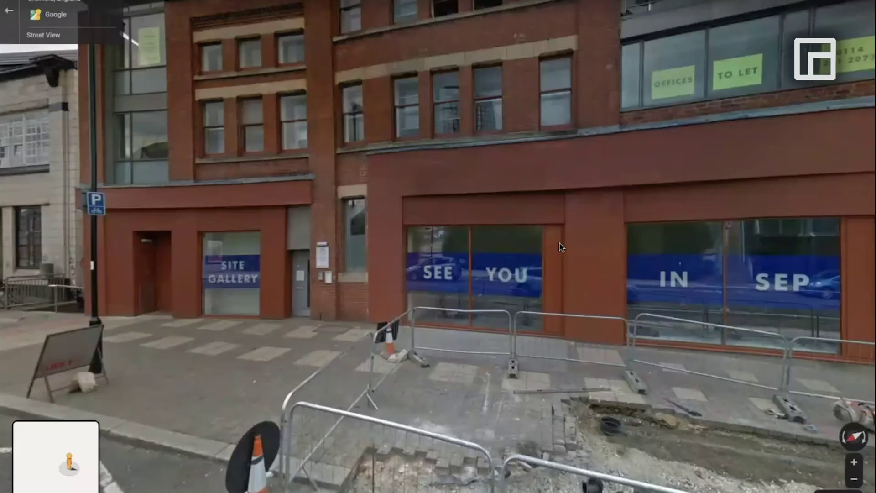
click(465, 238)
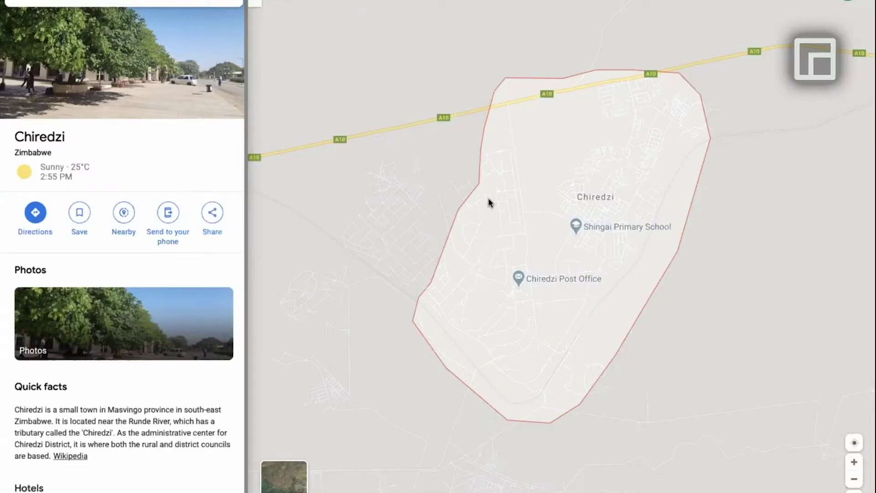
scroll(493, 204, up, 1)
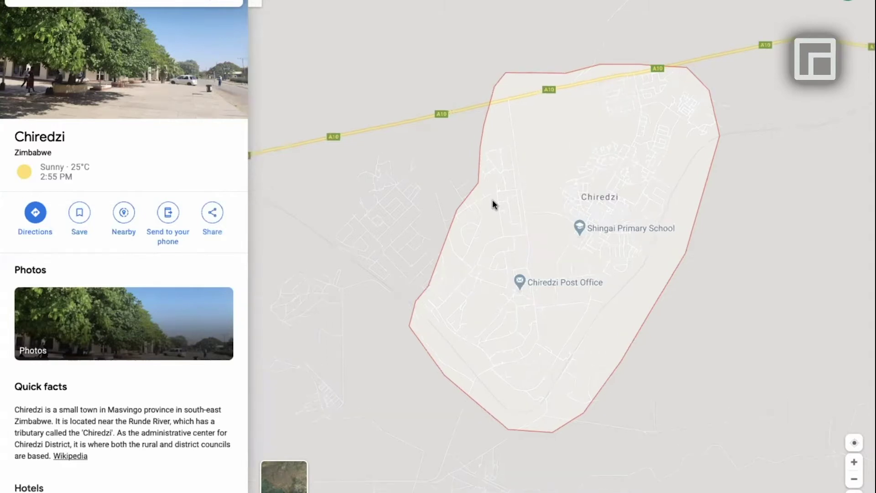
scroll(493, 204, down, 3)
scroll(494, 204, down, 2)
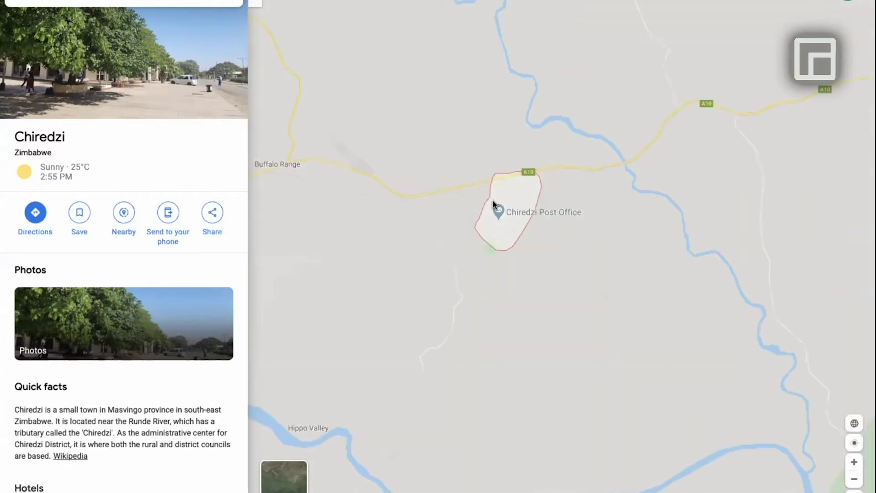
scroll(493, 205, down, 2)
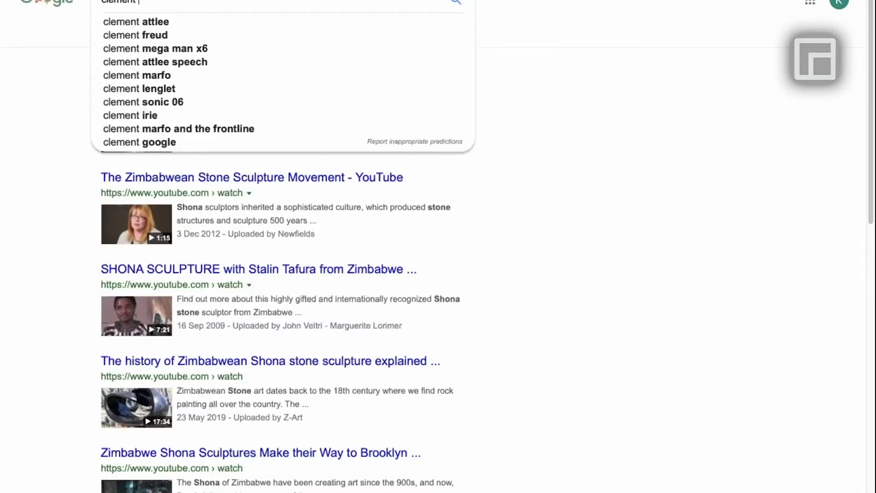
text(m d)
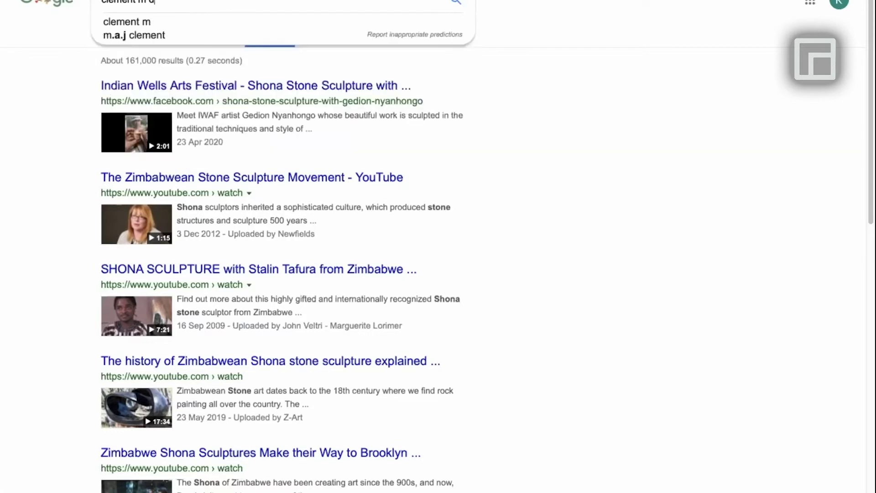
text(oke)
- Search for 'clement m doke' and return to the query to extend it
key(Return)
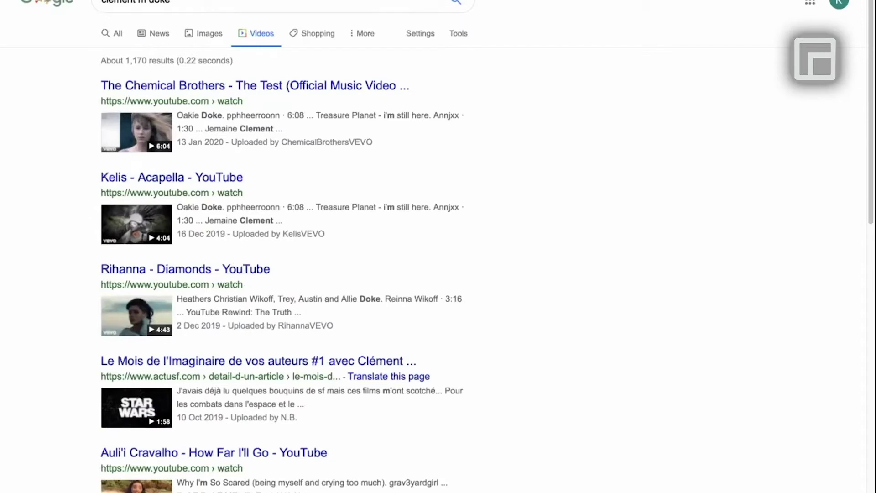
click(185, 2)
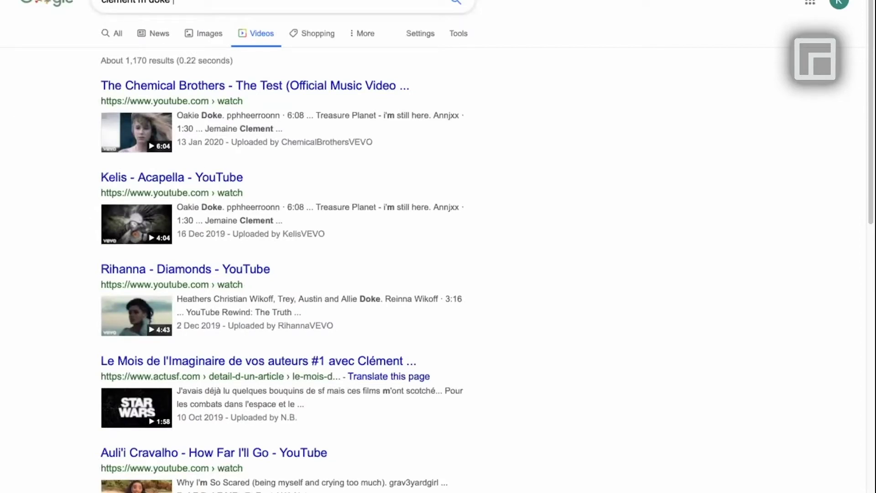
text(phon)
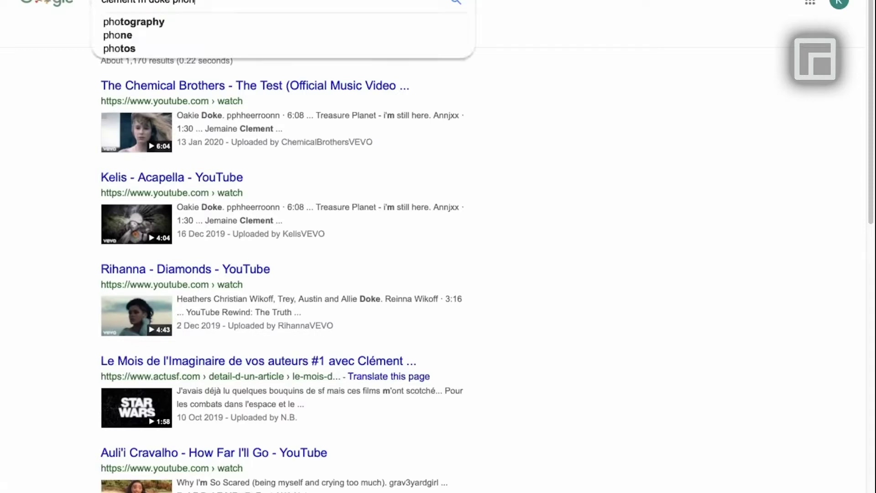
text(etic symbols)
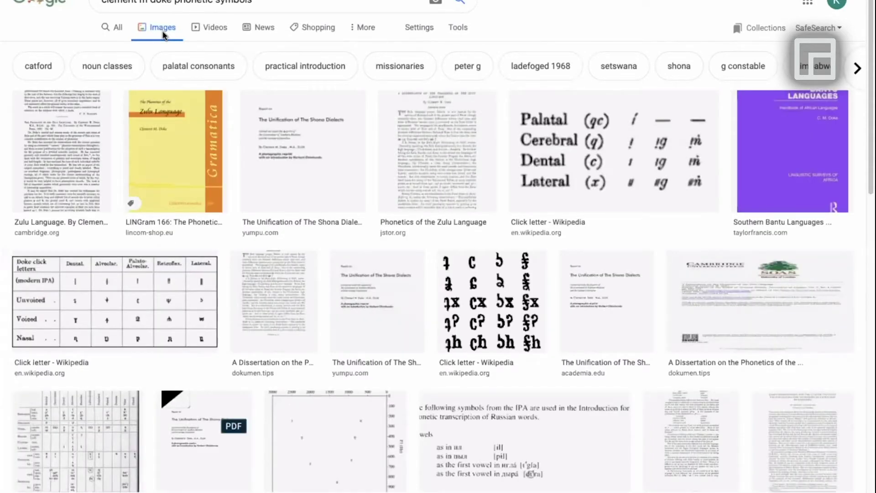
- Preview the Shona dialects report and the Wikipedia click-letter table images
click(607, 301)
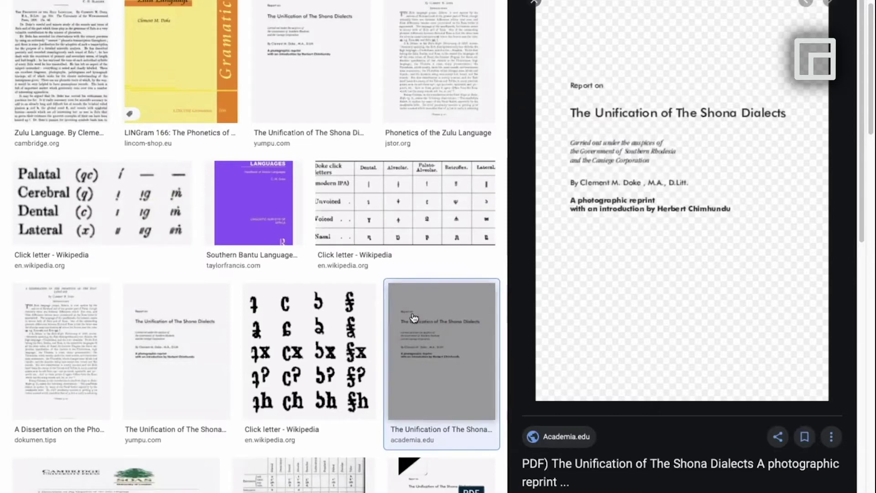
scroll(420, 110, down, 2)
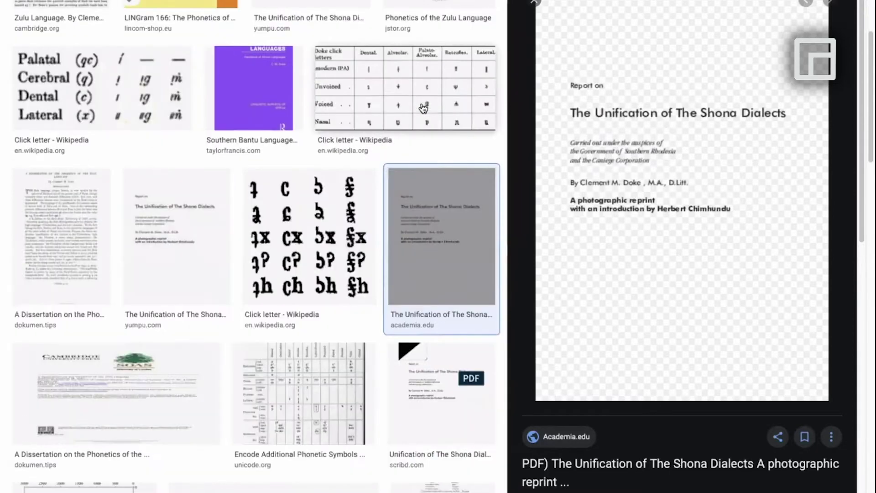
click(420, 110)
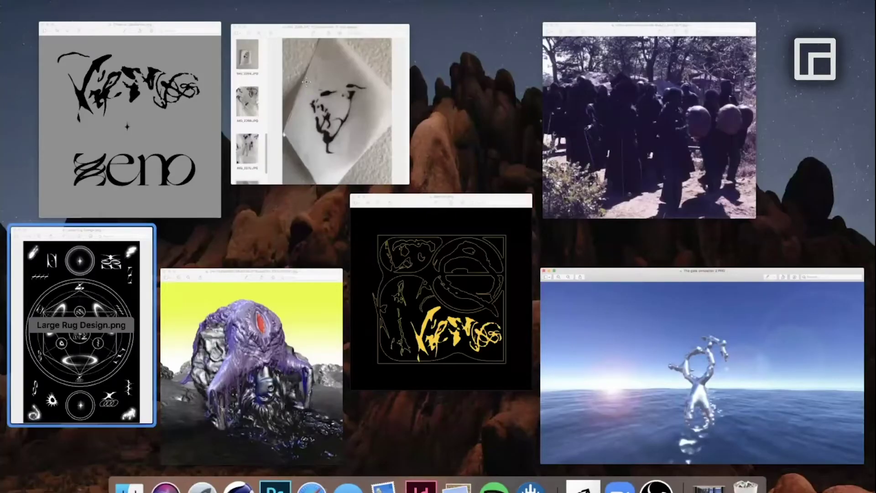
- Bring the Large Rug Design.png Preview window to the front
click(81, 325)
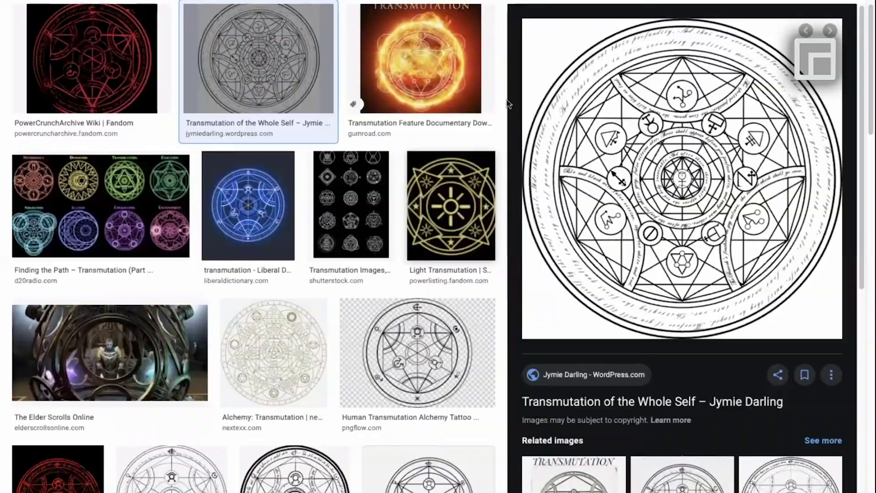
scroll(507, 103, up, 3)
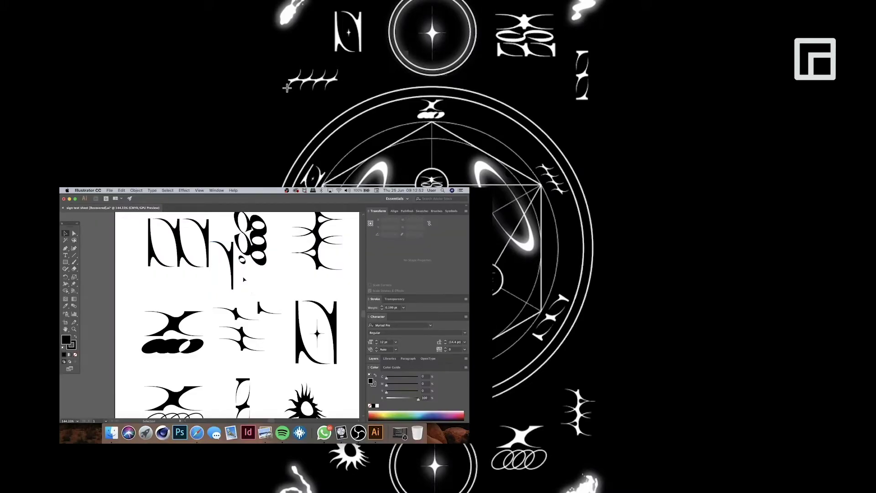
- Select one glyph shape on the sigil sheet artboard
click(231, 267)
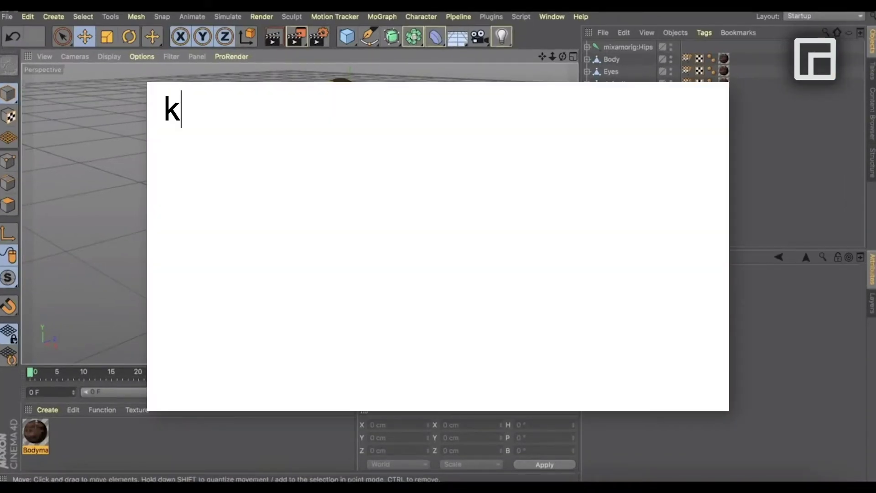
text(mbira)
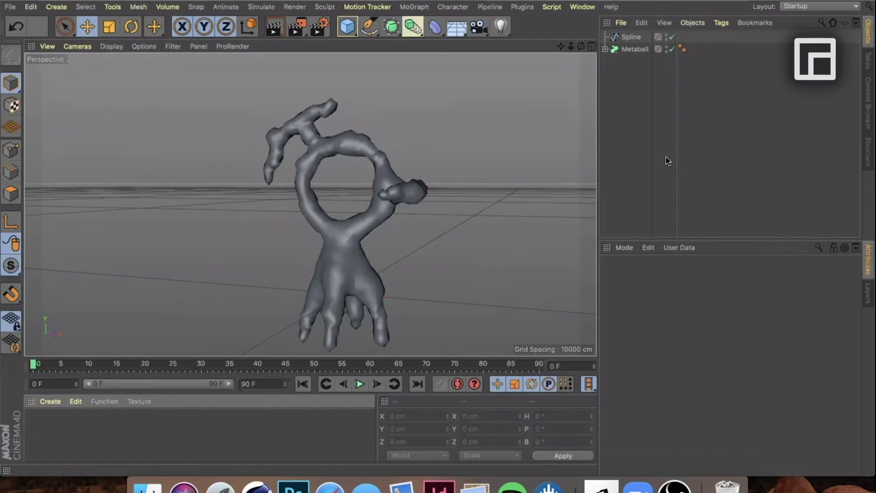
- Orbit the metaball sculpture, then inspect a Sphere and the Random effector
drag(308, 202, 310, 204)
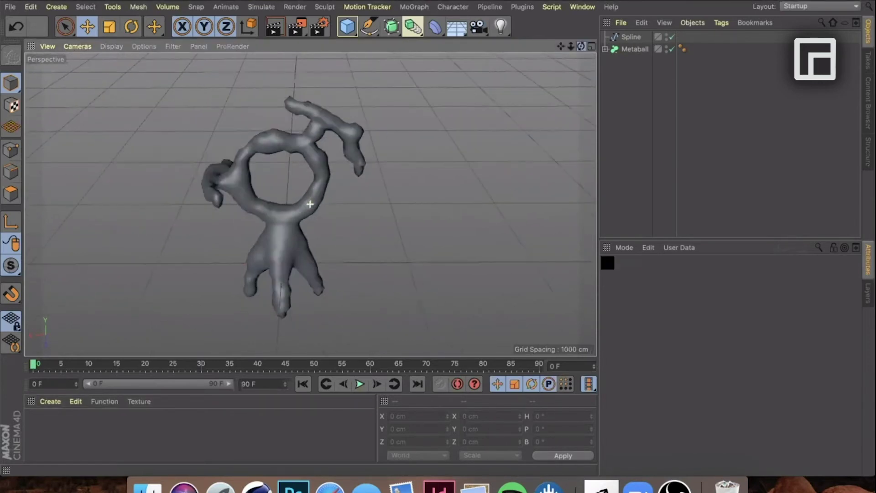
drag(582, 46, 584, 47)
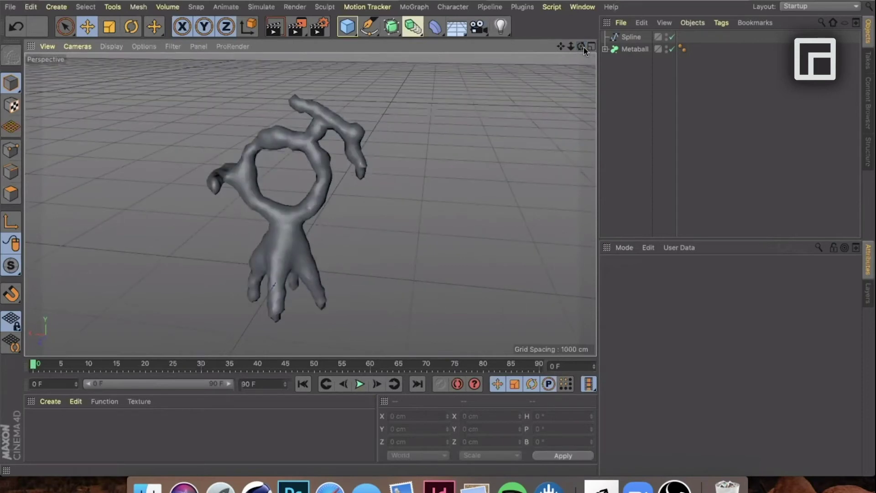
drag(583, 47, 638, 90)
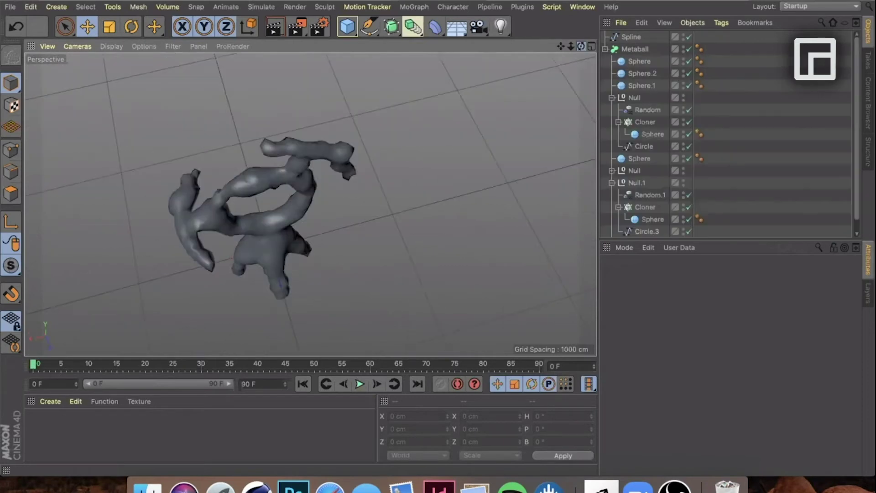
click(641, 86)
click(647, 110)
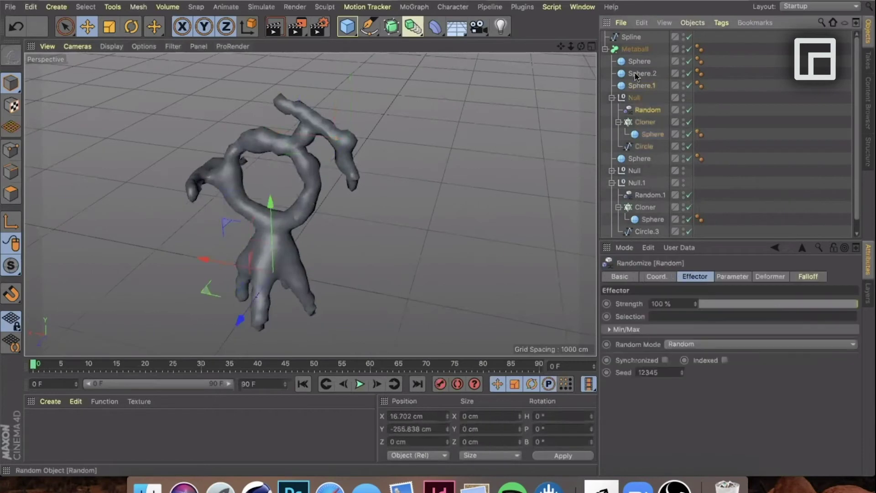
- Inspect the Metaball's hull and subdivision settings and the bottom Null group
click(628, 50)
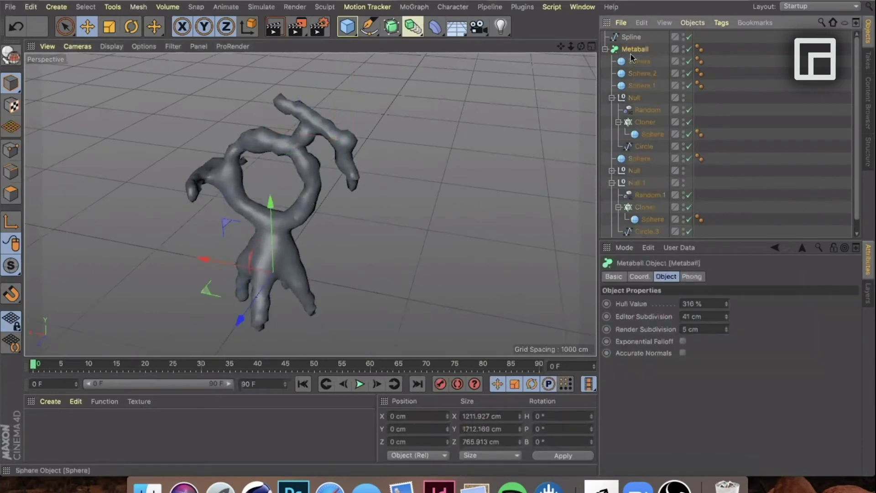
scroll(639, 90, down, 1)
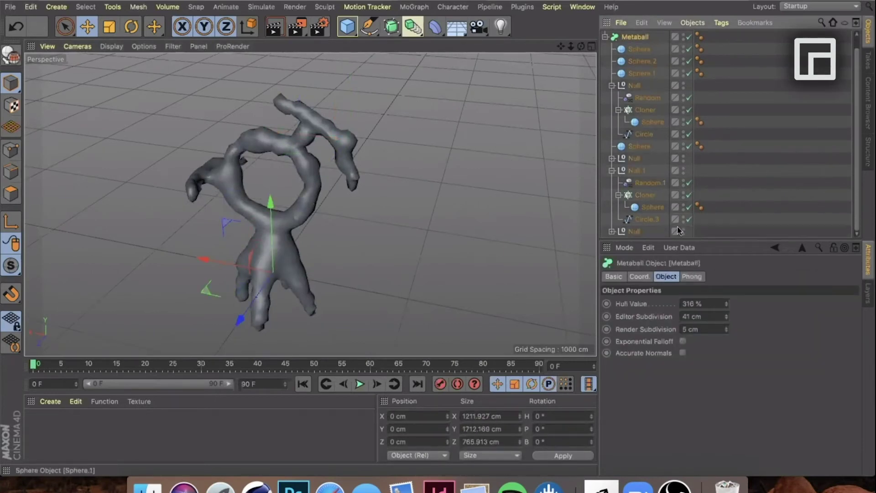
click(635, 232)
scroll(634, 233, up, 1)
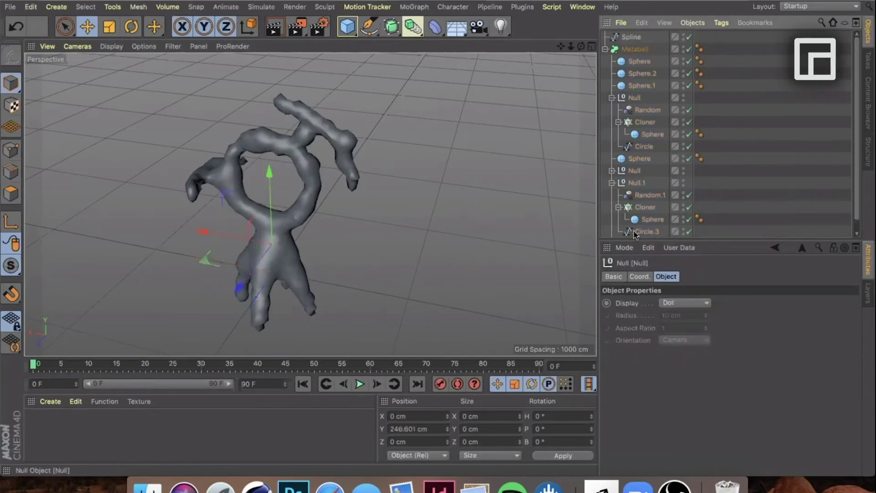
shift+click(632, 61)
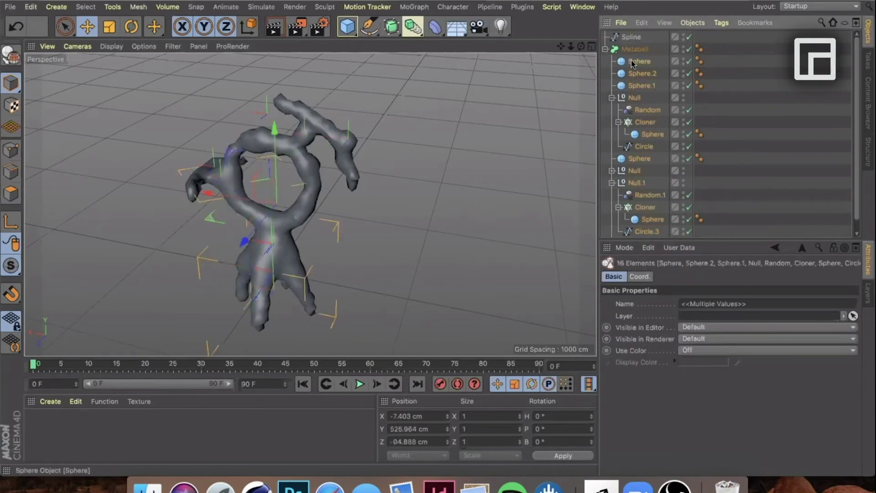
drag(632, 62, 605, 87)
drag(605, 87, 627, 62)
click(627, 61)
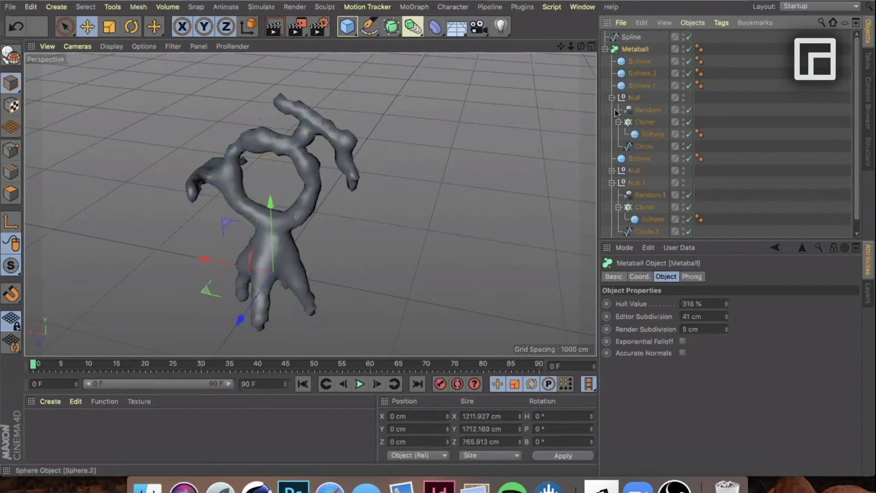
scroll(617, 112, down, 1)
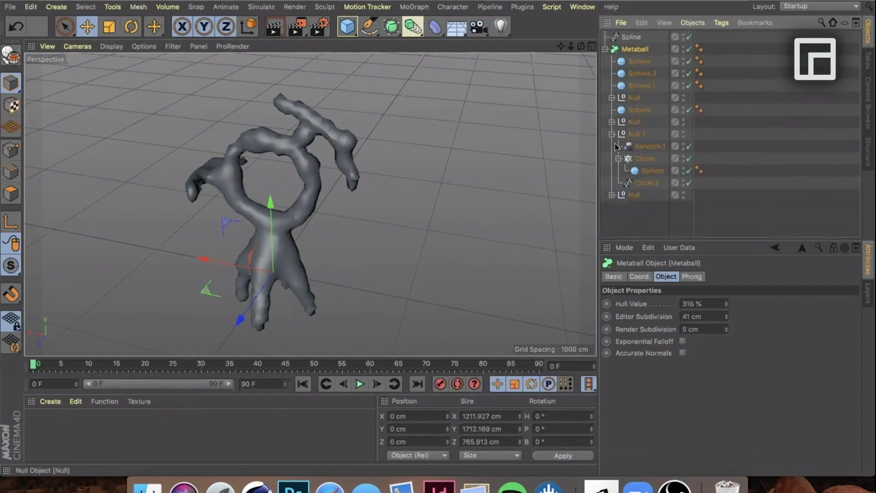
- Move the Null arm groups and the Sphere objects out of Metaball
mouse_move(622, 146)
mouse_down()
mouse_move(615, 179)
mouse_move(623, 137)
mouse_move(616, 161)
mouse_up()
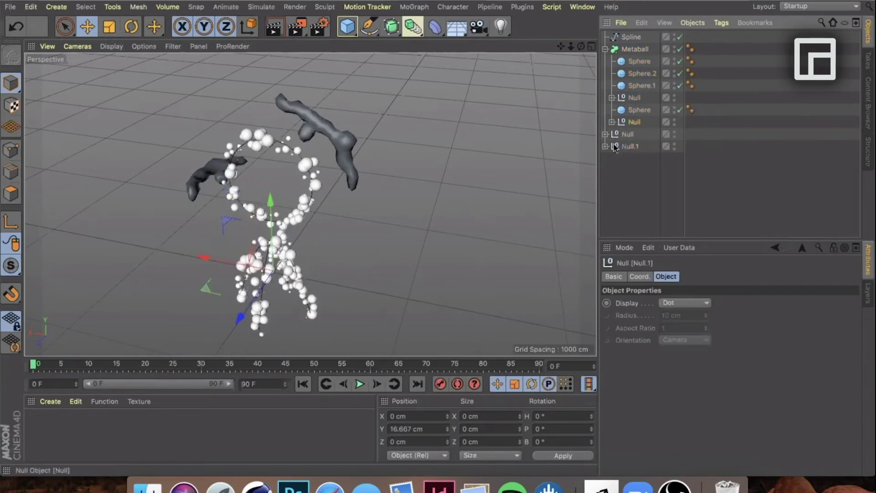
drag(623, 122, 613, 181)
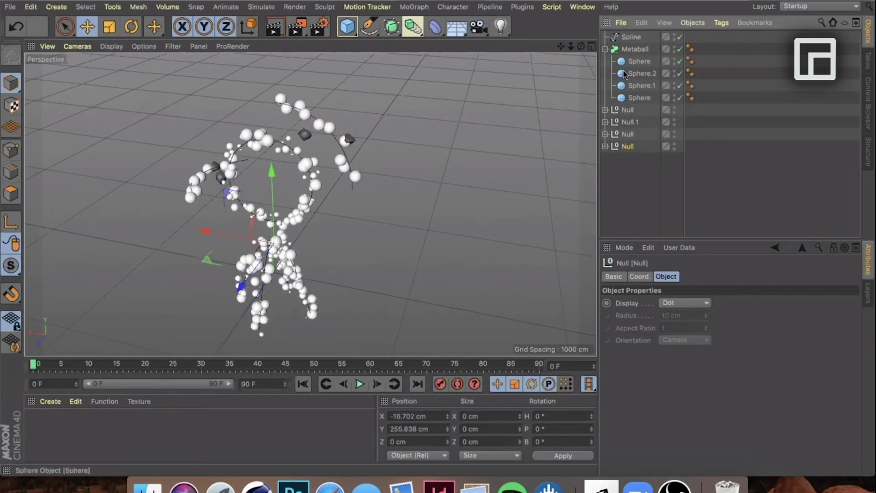
click(635, 100)
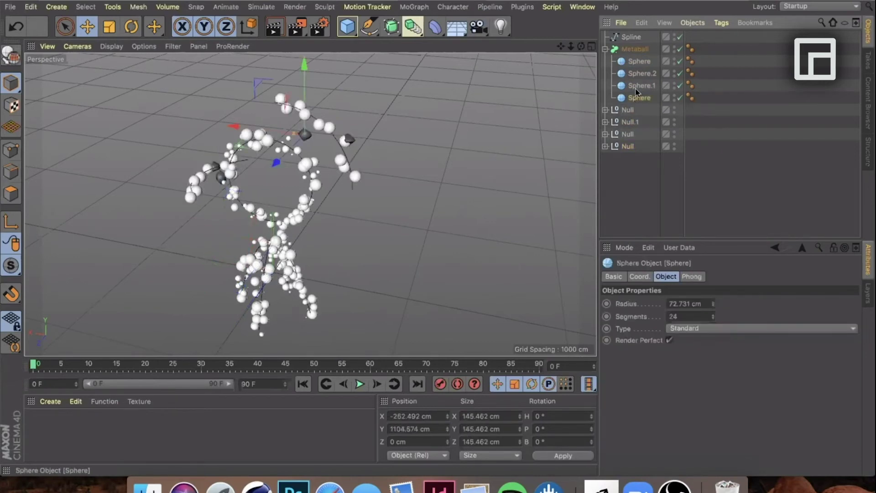
shift+click(637, 75)
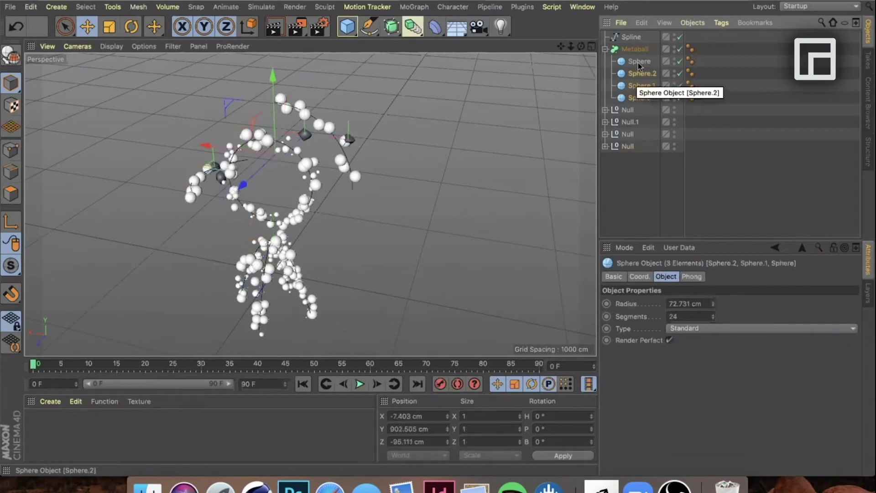
shift+click(637, 62)
drag(638, 62, 625, 166)
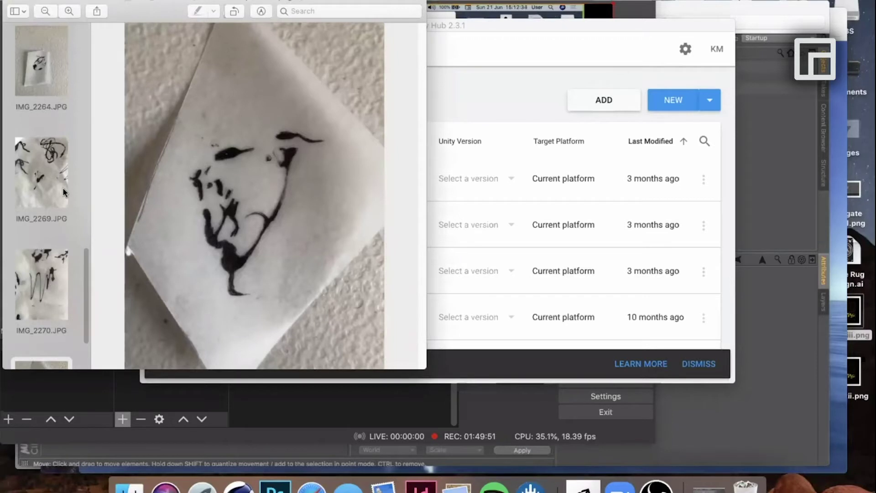
scroll(63, 189, down, 1)
scroll(60, 189, down, 1)
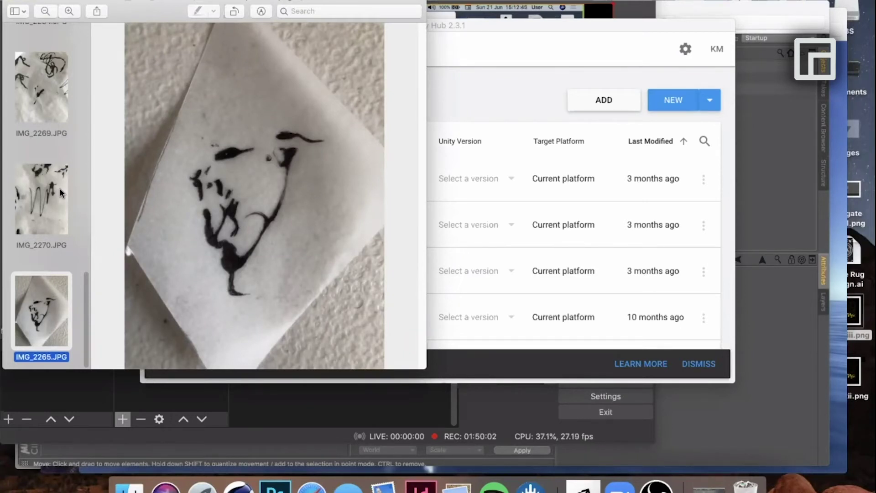
scroll(61, 193, up, 5)
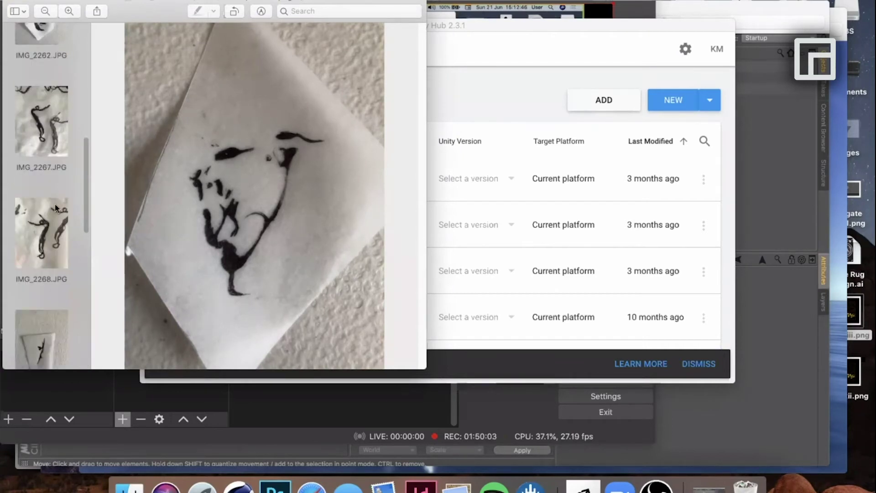
- Browse ink sketch photos IMG_2268 and IMG_2262, land on IMG_2266, then show all windows
click(56, 208)
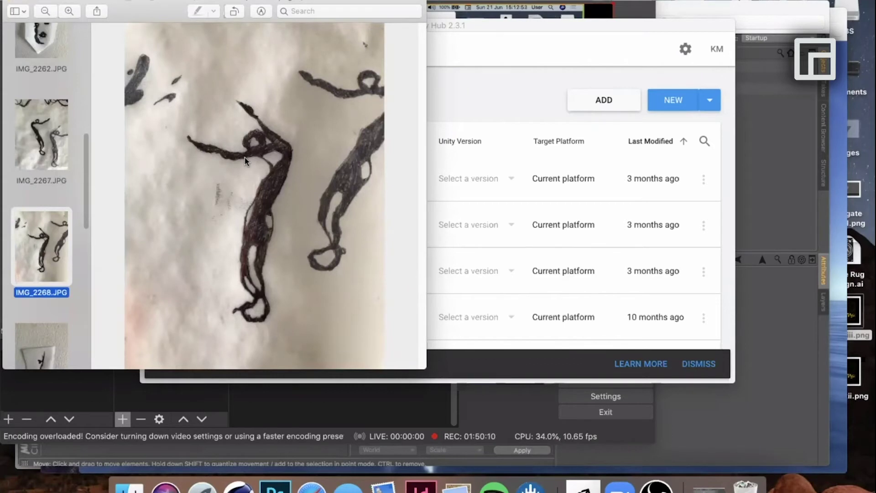
key(Up)
key(Up)
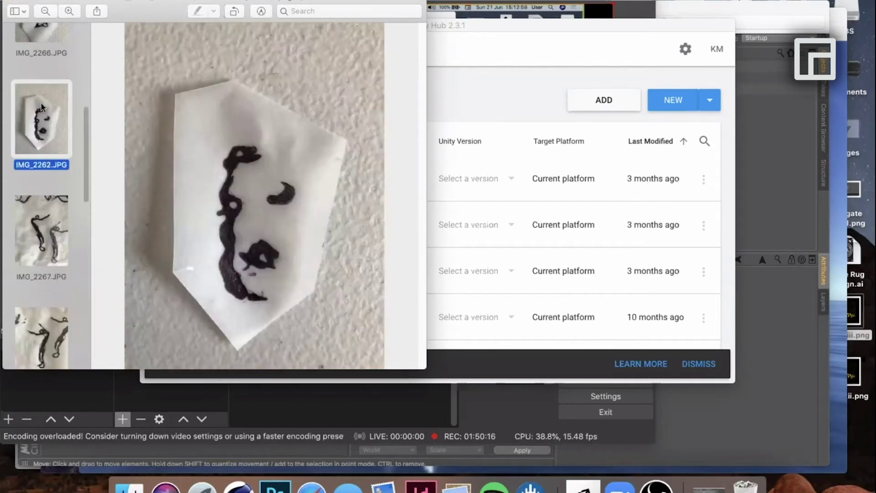
scroll(44, 117, up, 3)
click(44, 117)
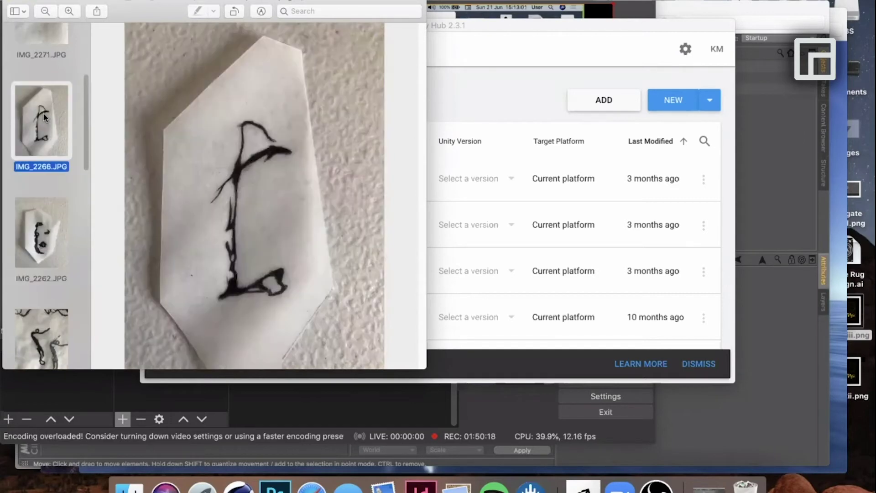
key(ctrl+Up)
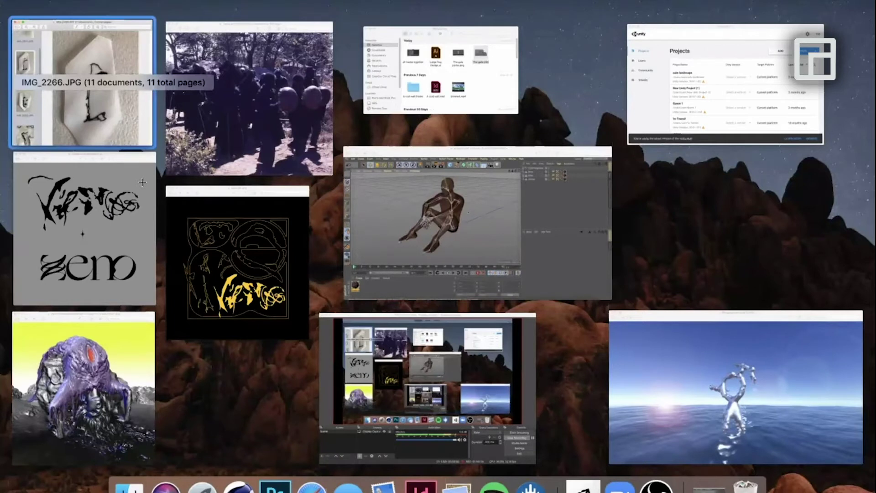
- Bring the Choas or Obedience artwork forward, then pan the Cinema 4D aquarium scene
click(142, 182)
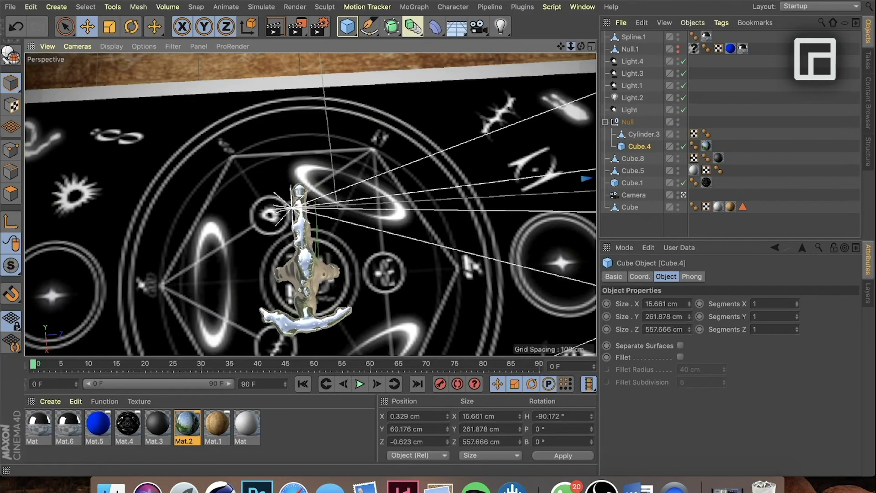
scroll(311, 204, down, 5)
scroll(312, 204, down, 5)
mouse_move(560, 47)
mouse_down()
mouse_move(585, 51)
mouse_move(580, 43)
mouse_up()
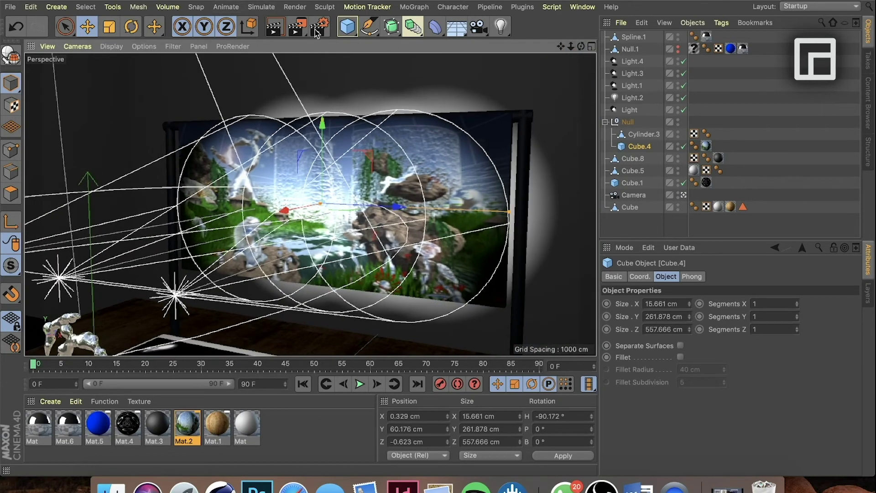
- Render an aquarium scene preview, select Cylinder.3, and switch off the scene lights to darken it
click(276, 30)
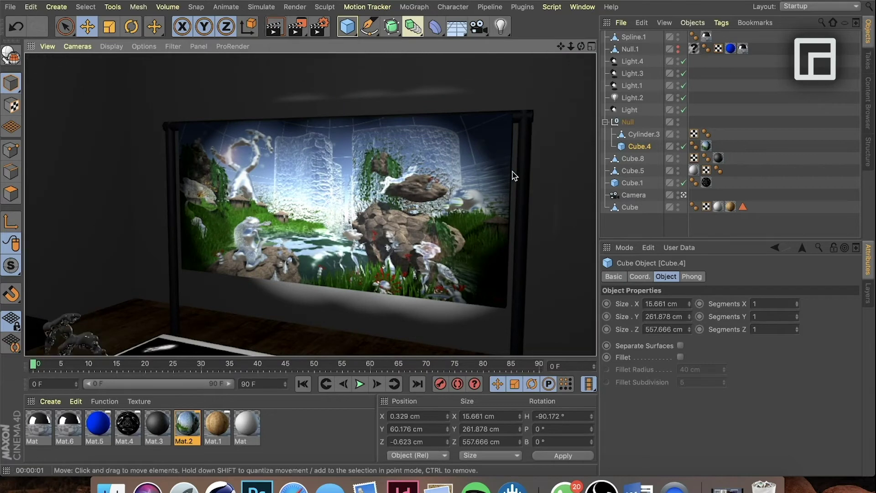
click(527, 149)
mouse_move(572, 44)
mouse_down()
mouse_move(582, 50)
mouse_move(571, 66)
mouse_up()
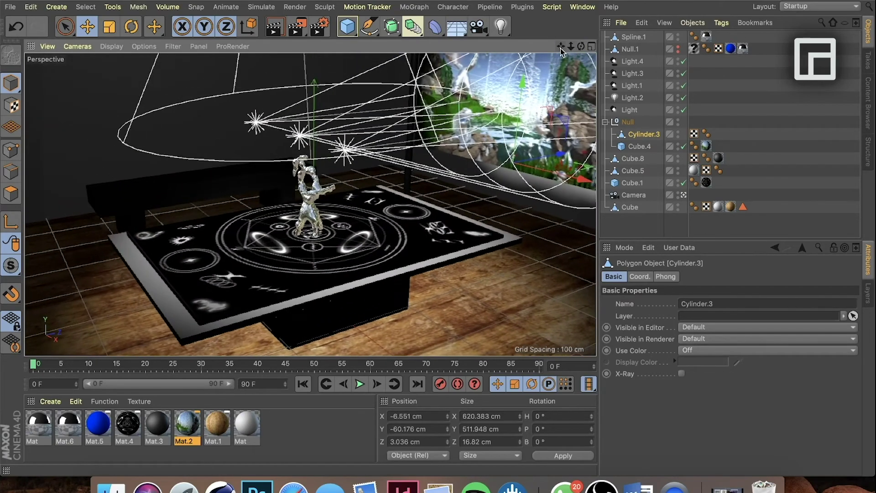
click(683, 110)
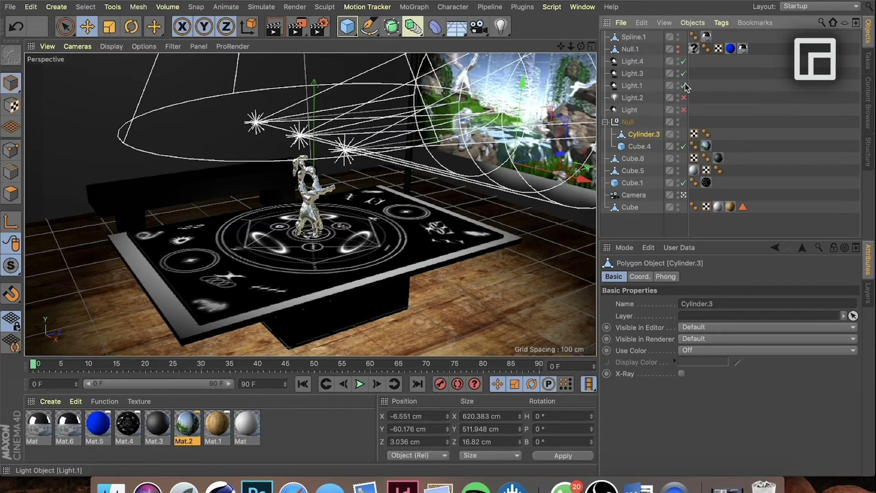
click(683, 85)
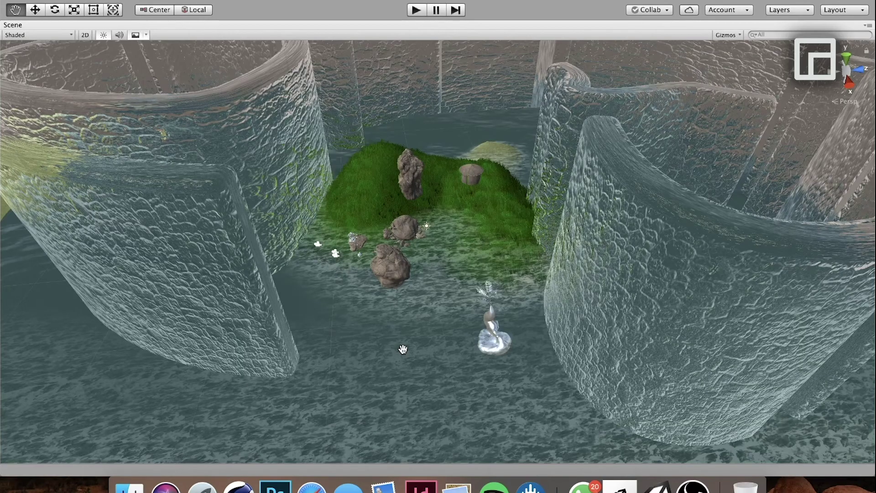
scroll(402, 349, down, 3)
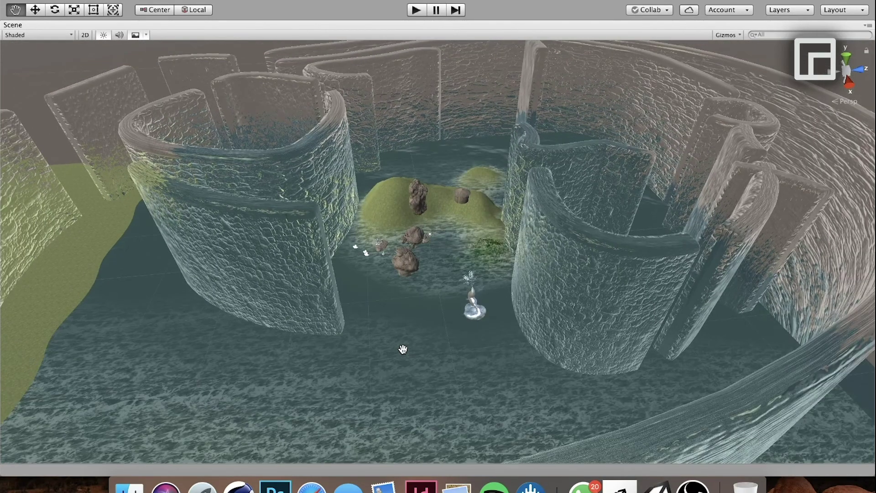
scroll(402, 349, down, 3)
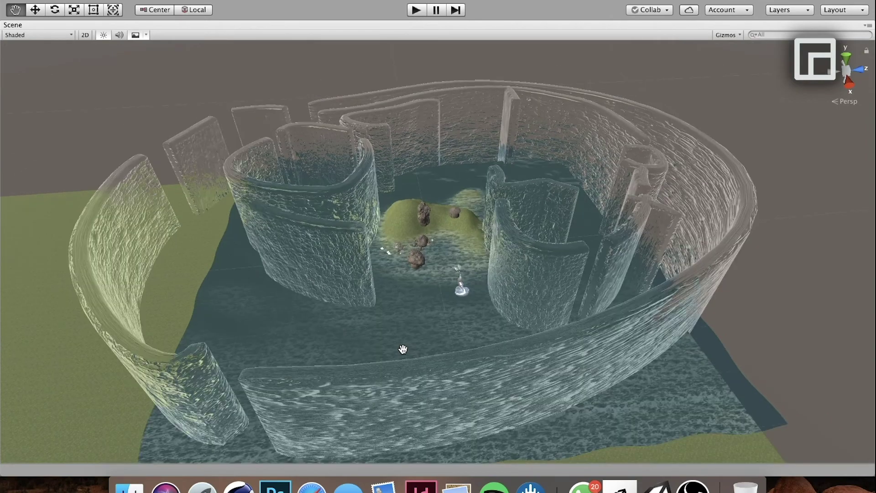
scroll(402, 349, up, 3)
scroll(402, 350, up, 2)
scroll(402, 349, up, 2)
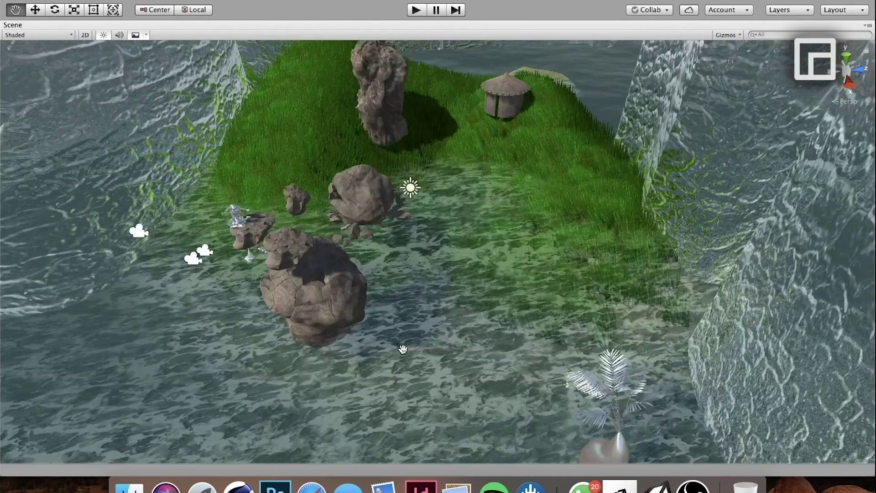
scroll(402, 349, up, 2)
scroll(403, 349, up, 2)
scroll(402, 349, up, 2)
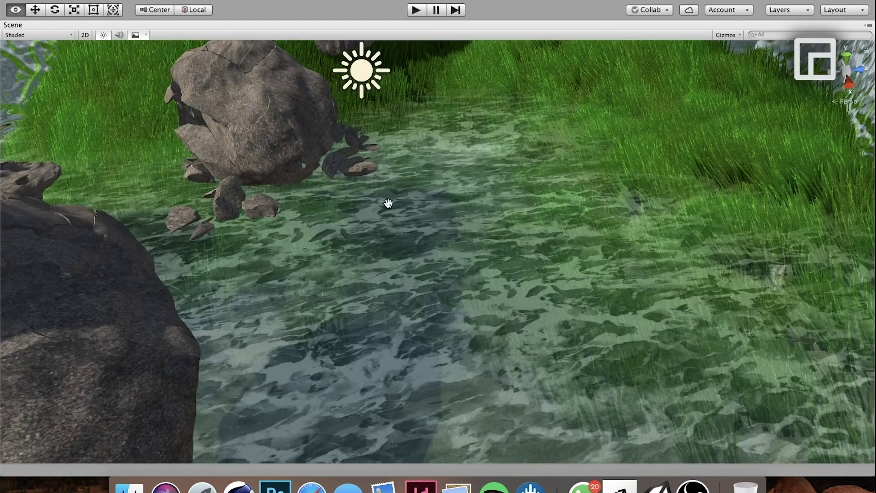
mouse_move(387, 202)
mouse_down()
mouse_move(307, 172)
mouse_move(364, 112)
mouse_move(442, 102)
mouse_move(504, 133)
mouse_move(519, 163)
mouse_move(303, 147)
mouse_move(259, 165)
mouse_move(402, 40)
mouse_up()
scroll(414, 86, up, 3)
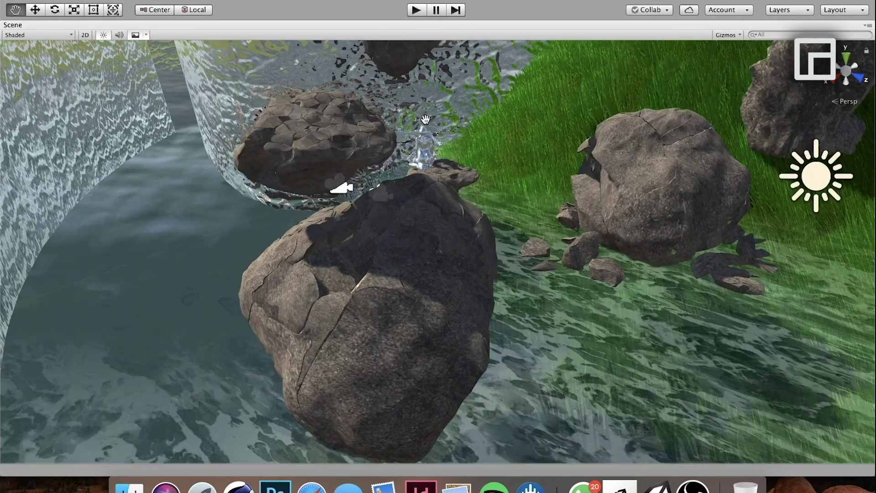
scroll(424, 120, up, 3)
scroll(424, 120, up, 3)
scroll(451, 157, up, 3)
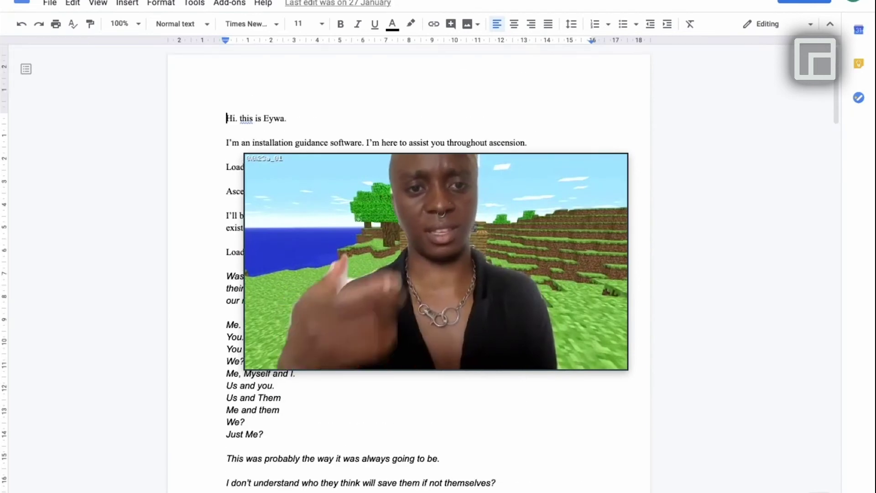
scroll(409, 274, down, 1)
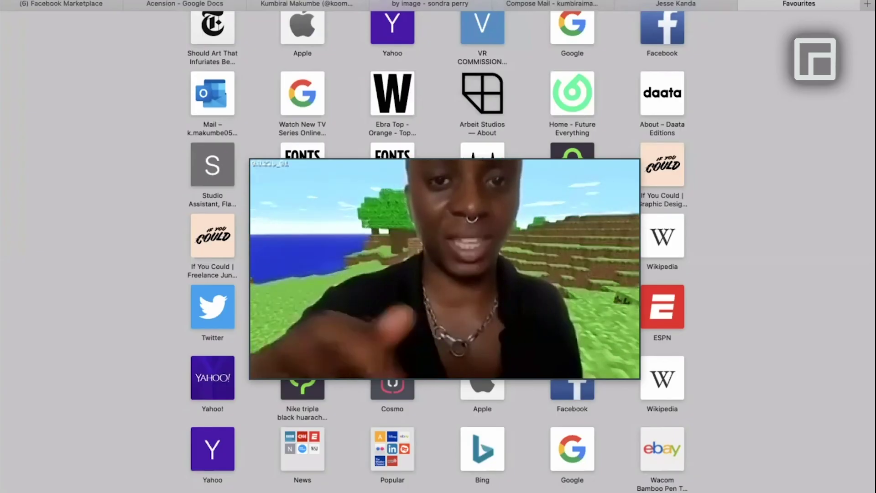
- Run the 'neon genesis evangelion' search, then focus the address bar again
key(Return)
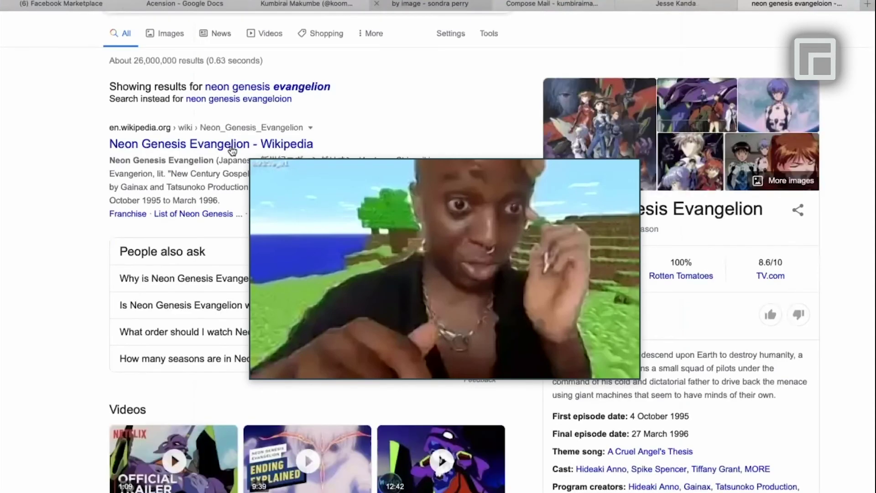
key(super+l)
scroll(232, 150, down, 2)
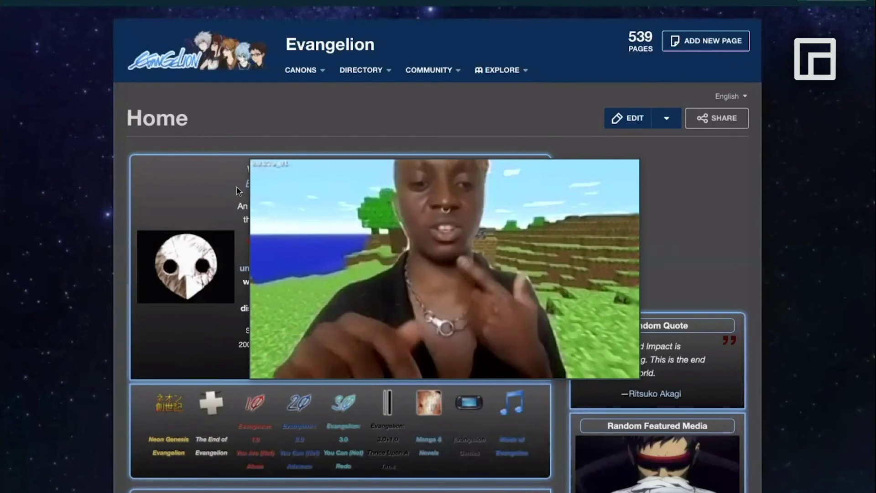
scroll(237, 187, down, 2)
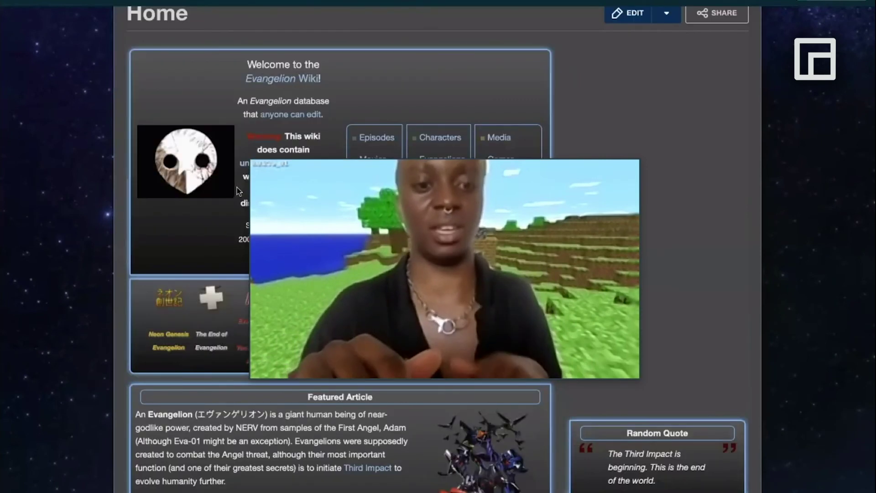
scroll(237, 187, down, 2)
scroll(237, 187, down, 3)
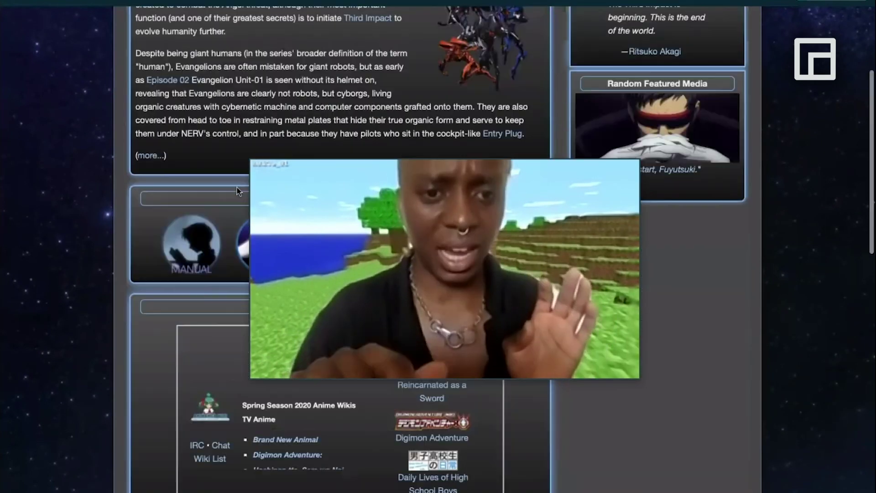
scroll(237, 188, down, 3)
scroll(239, 334, up, 10)
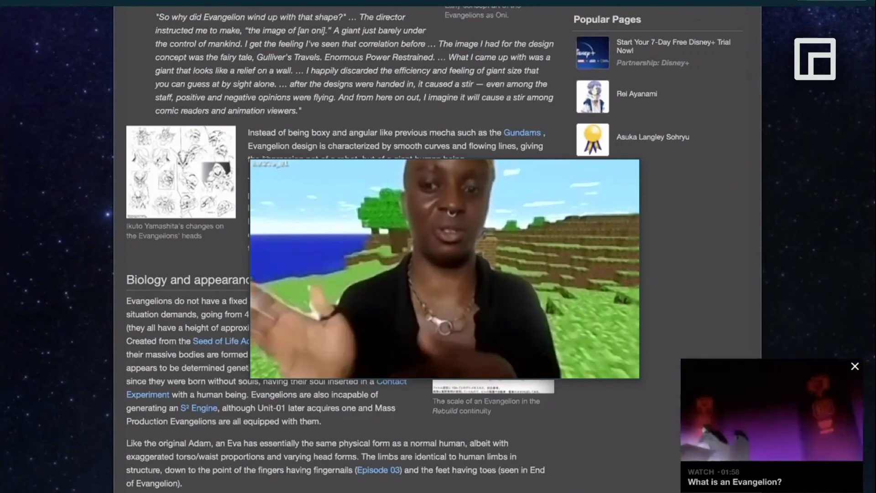
scroll(340, 274, up, 3)
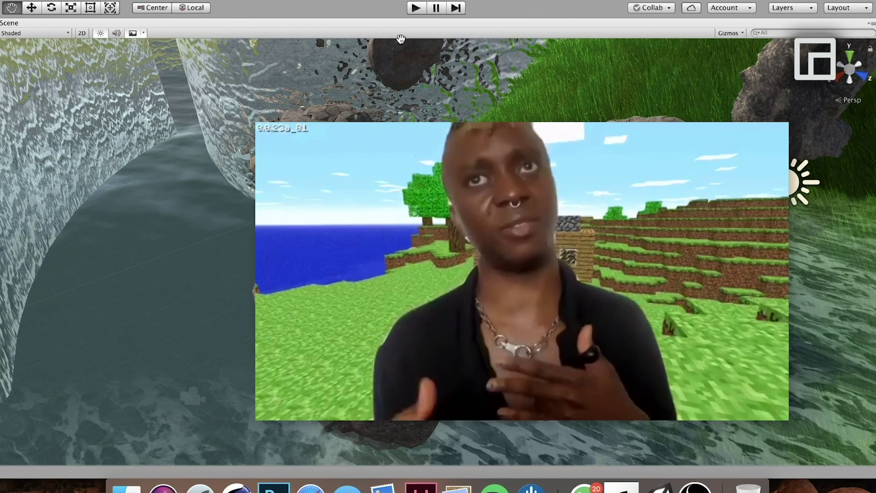
drag(400, 38, 424, 117)
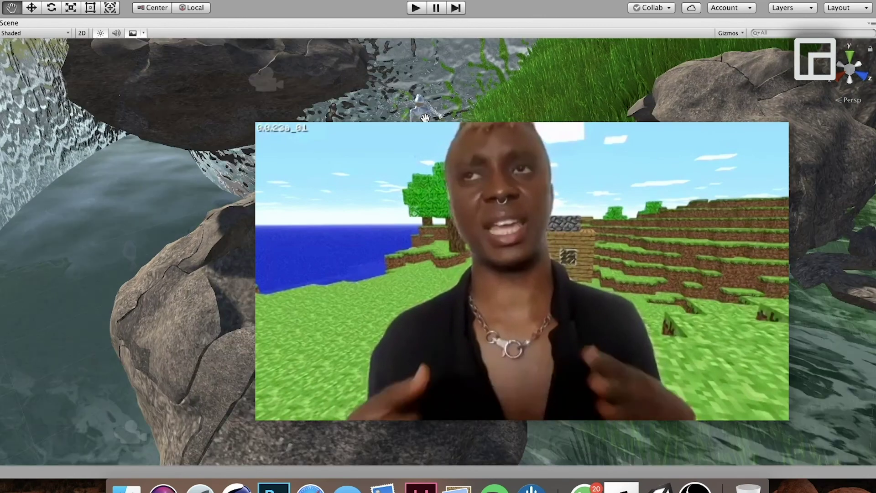